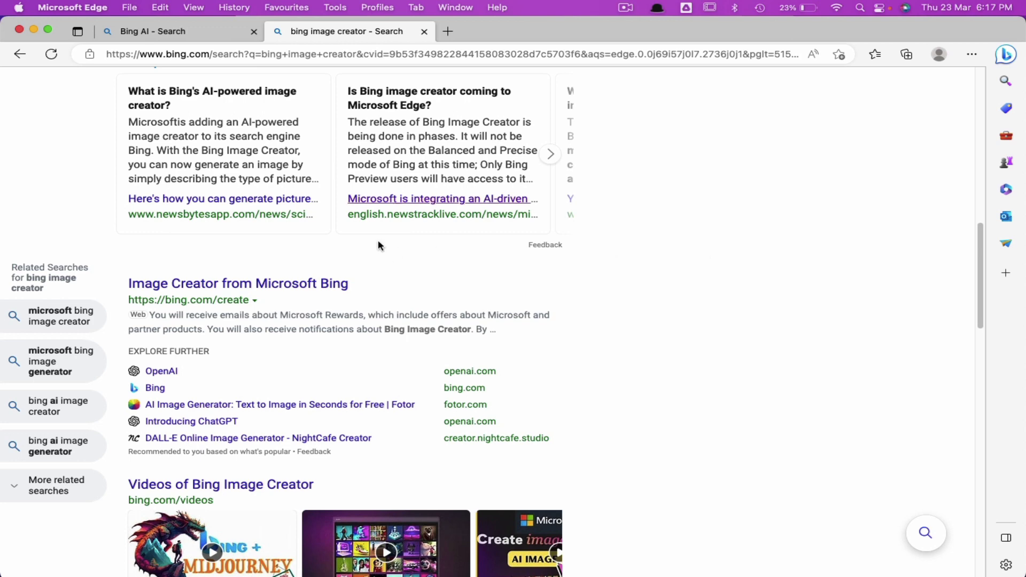
Reach the Image Creator page from the search result and attempt Create with an empty prompt.
left_click(224, 290)
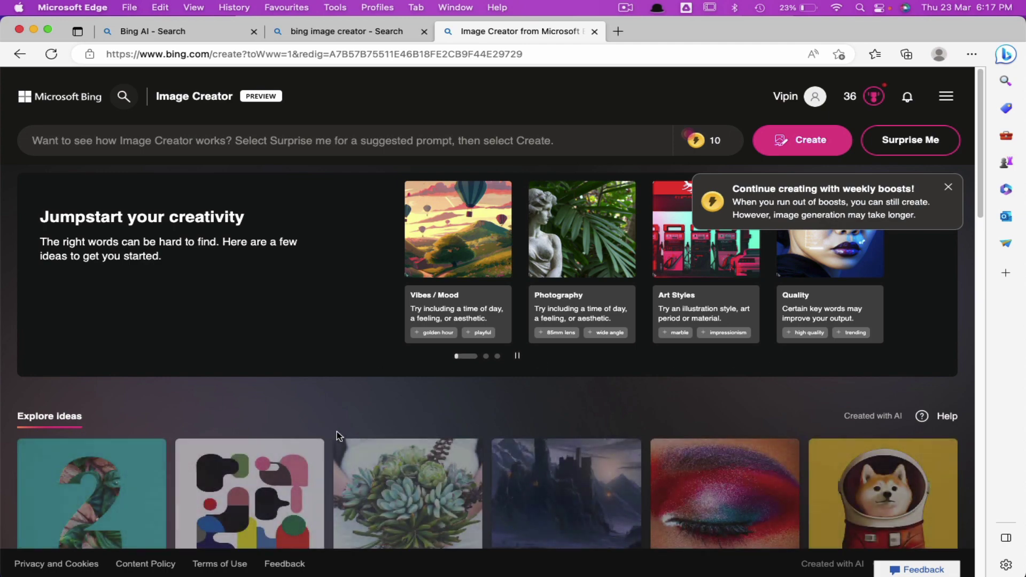
scroll(337, 432, "down", 3)
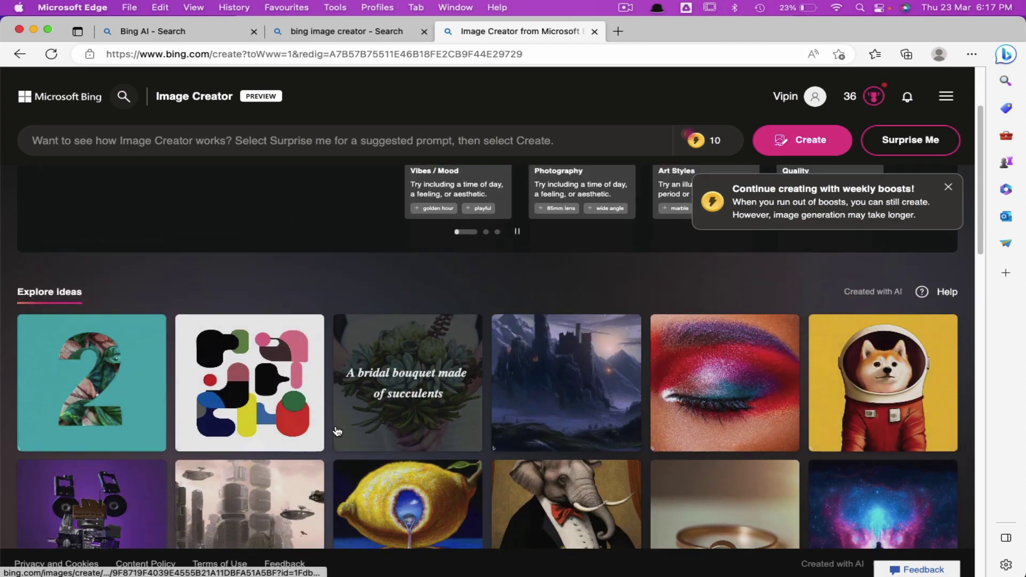
scroll(337, 431, "down", 3)
scroll(337, 431, "down", 5)
scroll(719, 226, "up", 10)
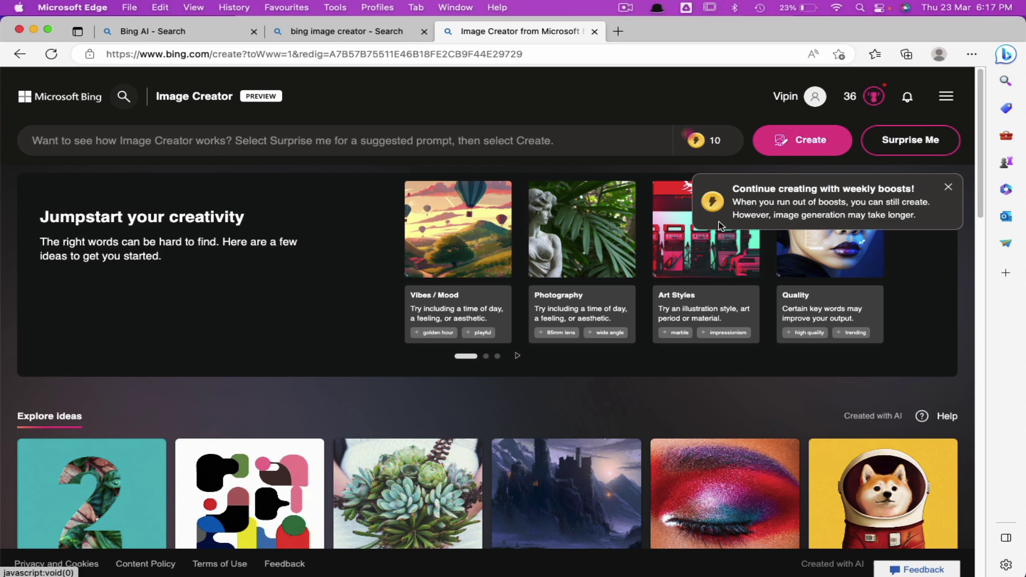
left_click(799, 142)
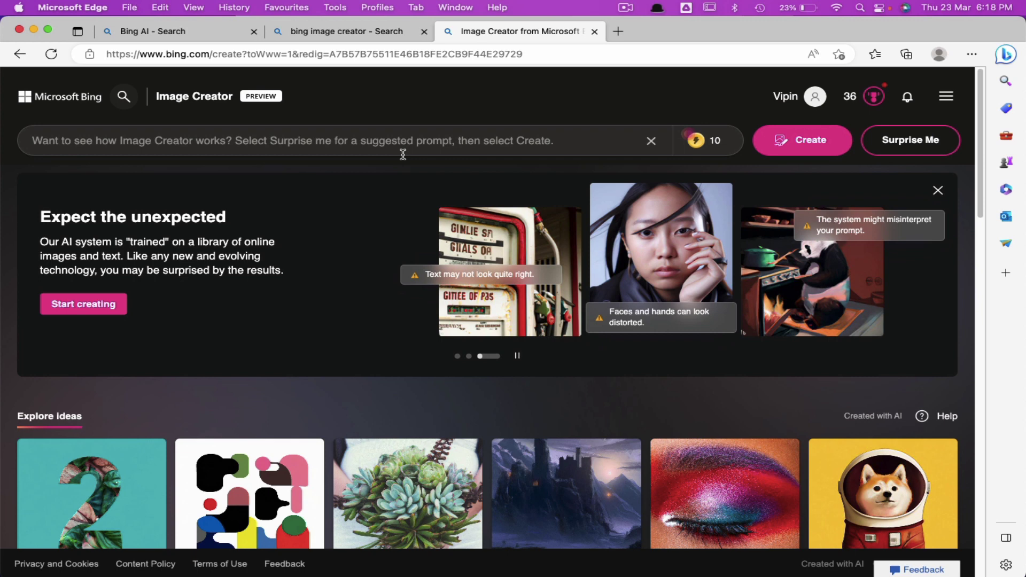
Fill a Surprise Me prompt about a robot made of analog stereo equipment and generate it.
left_click(893, 143)
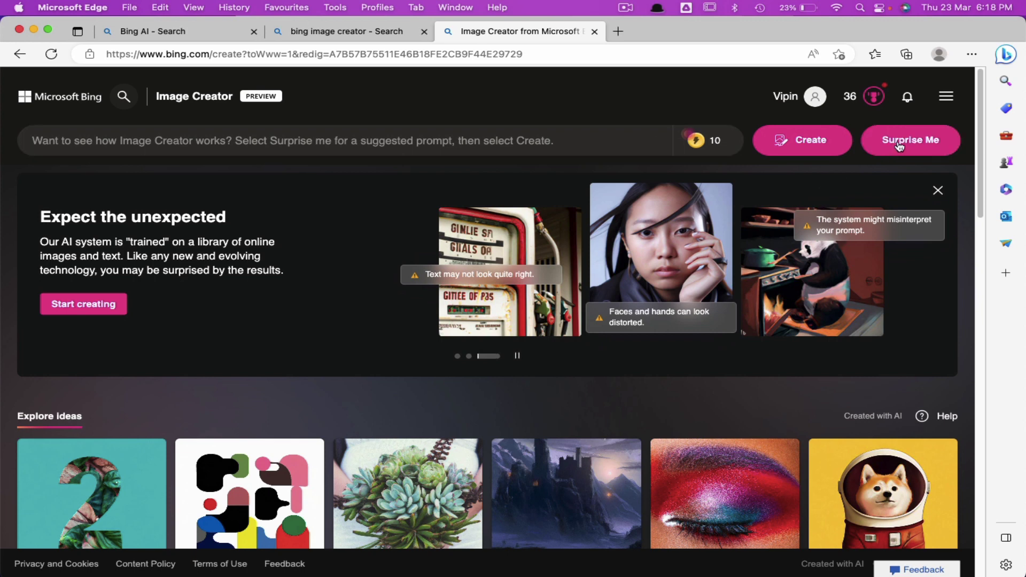
left_click(133, 141)
type("a robot made of analog stereo equipment, digital art")
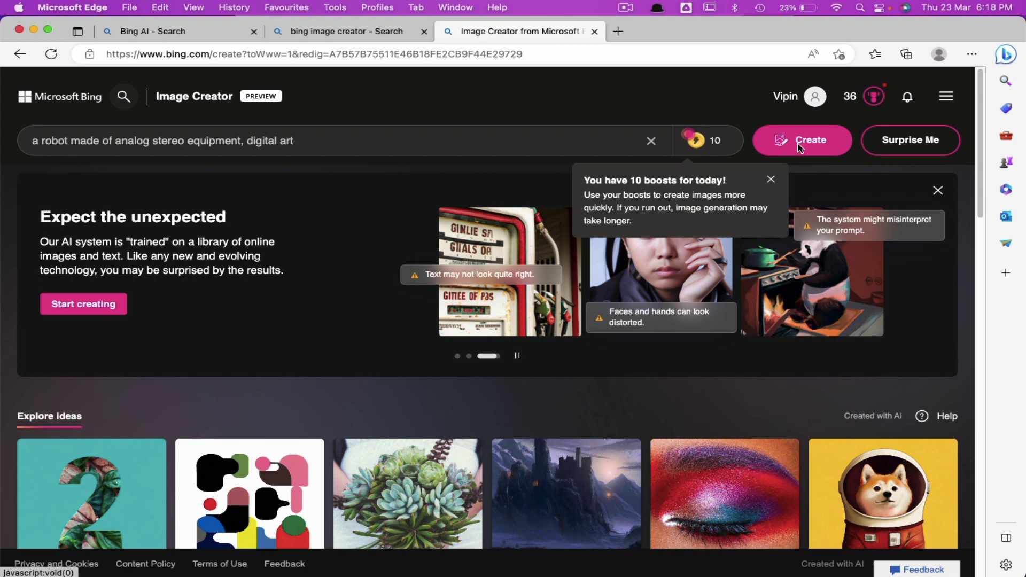
left_click(815, 144)
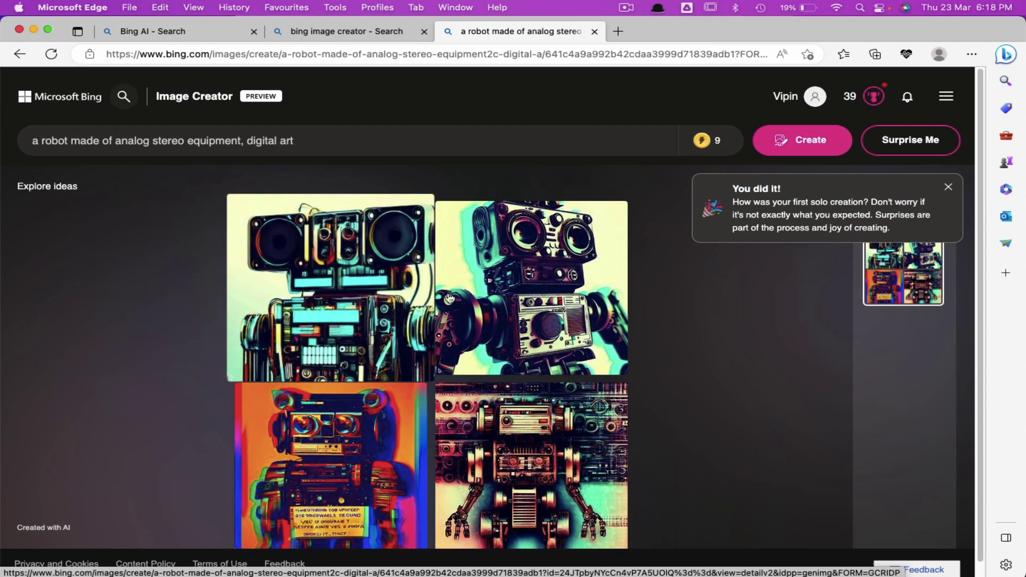
Enlarge the colourful bottom-left robot image, then return to the four-image grid.
left_click(361, 476)
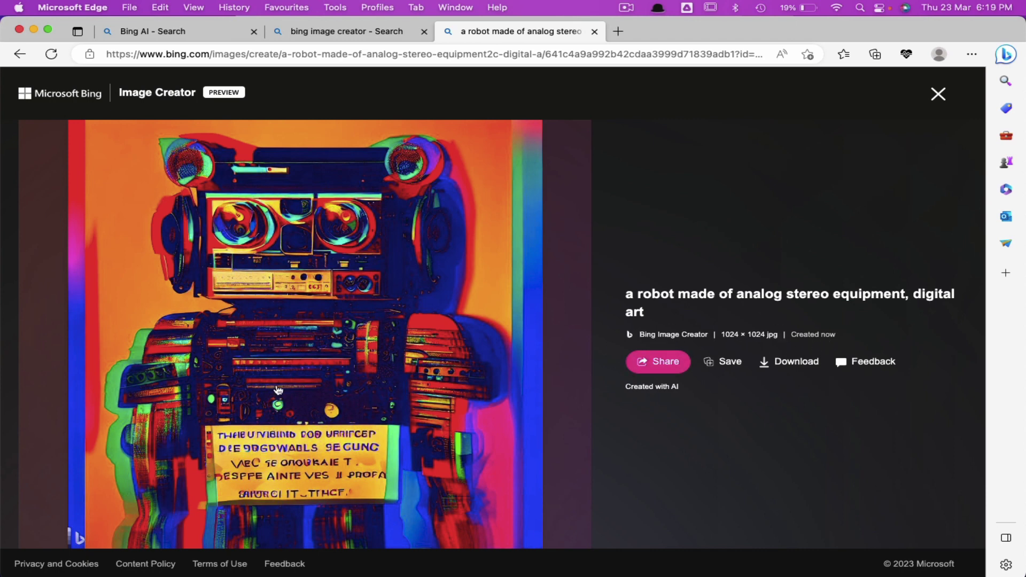
left_click(939, 93)
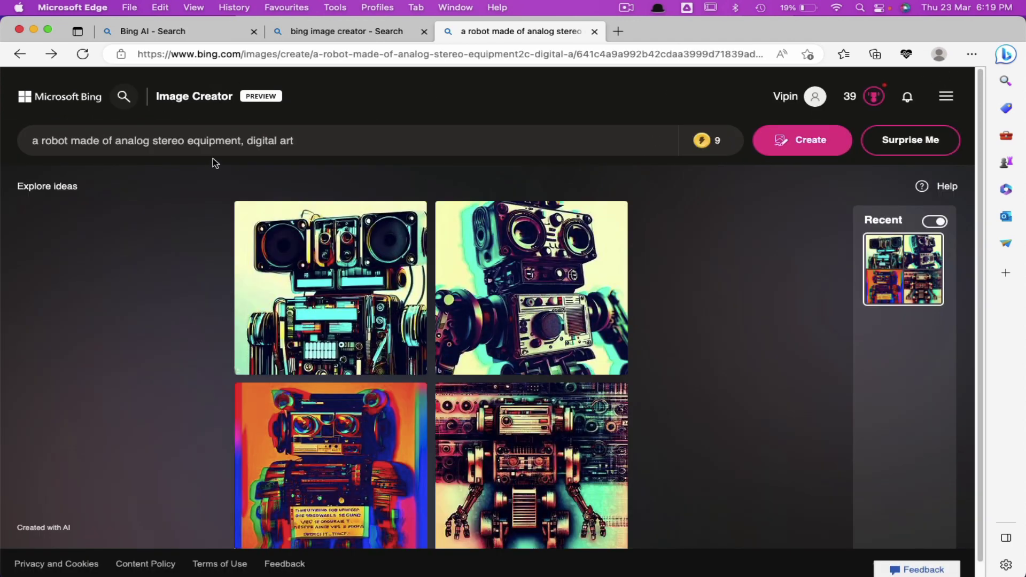
Replace the prompt with 'a boy sitting with laptop, studying digital marketing, digital art' and generate.
triple_click(241, 141)
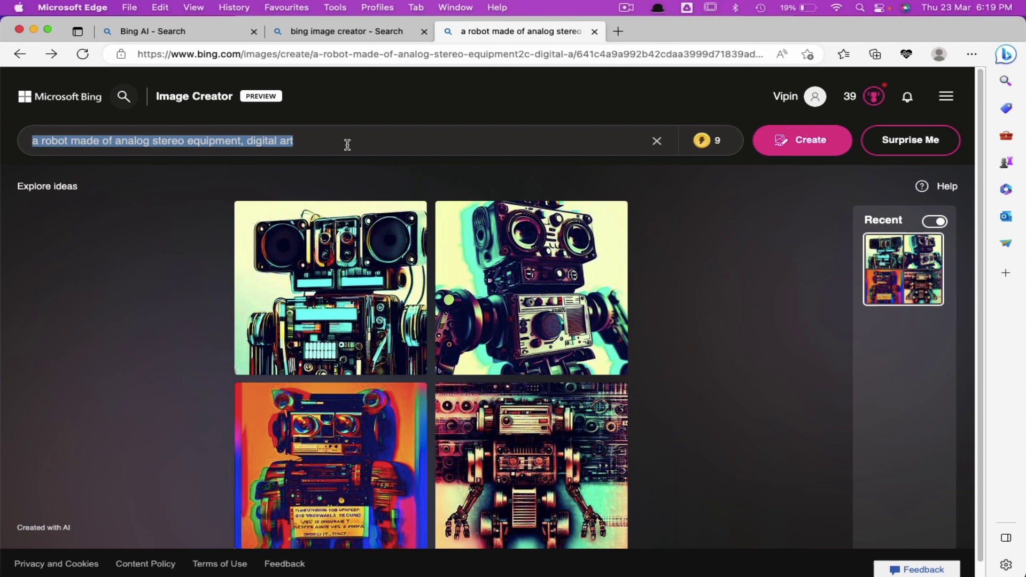
type("a")
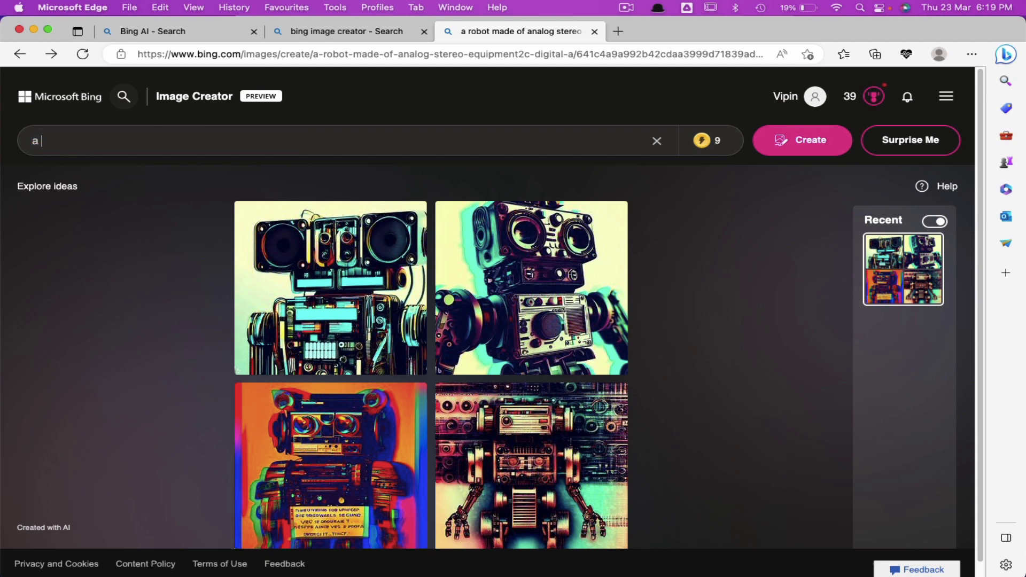
type(" boy")
type(" sitting with")
type("laptop ")
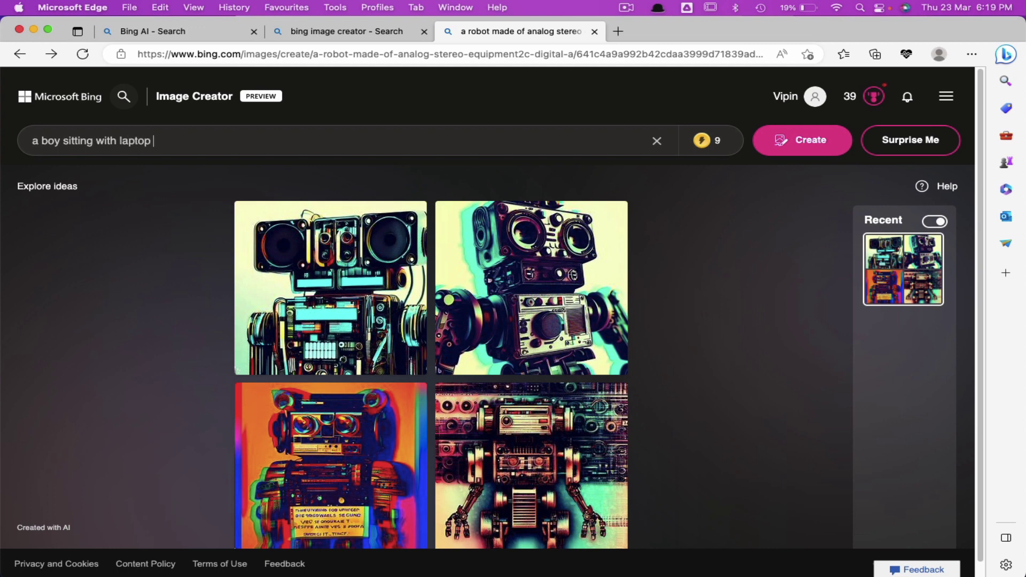
type(", ")
type("stud")
key("BackSpace")
type("ying ")
type("digital marketing")
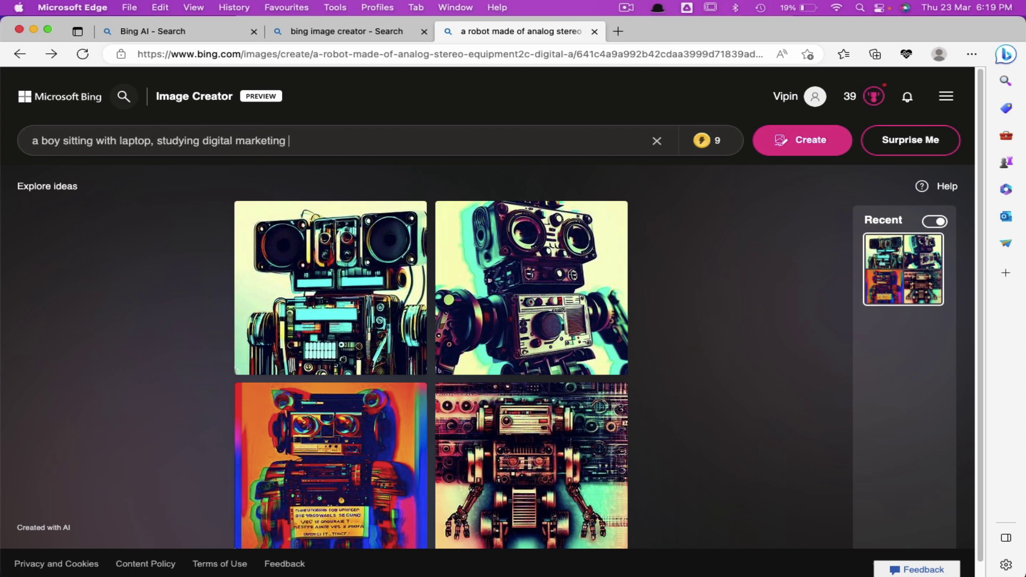
key("BackSpace")
type(", ")
type("digital art")
key("Return")
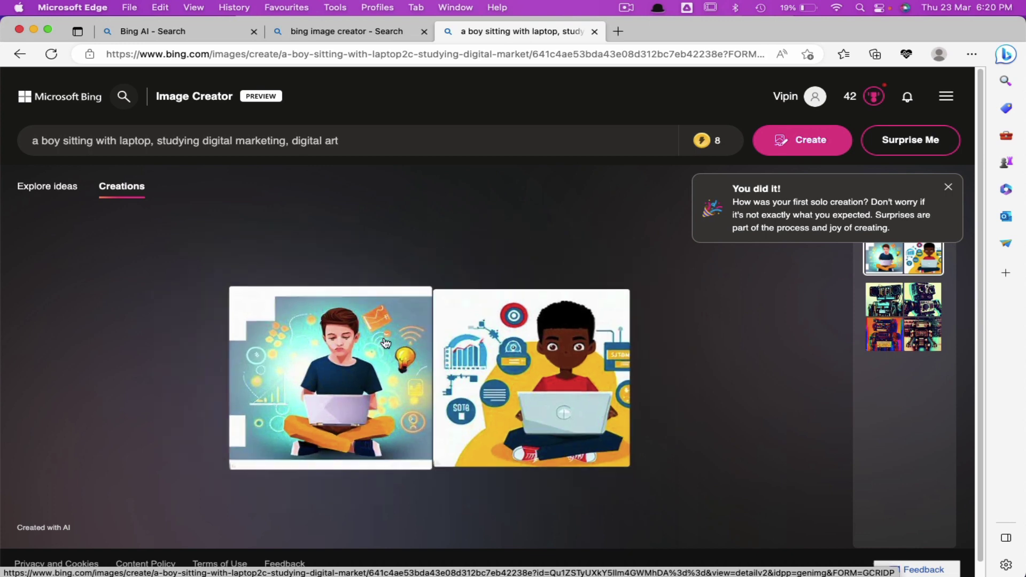
left_click(319, 373)
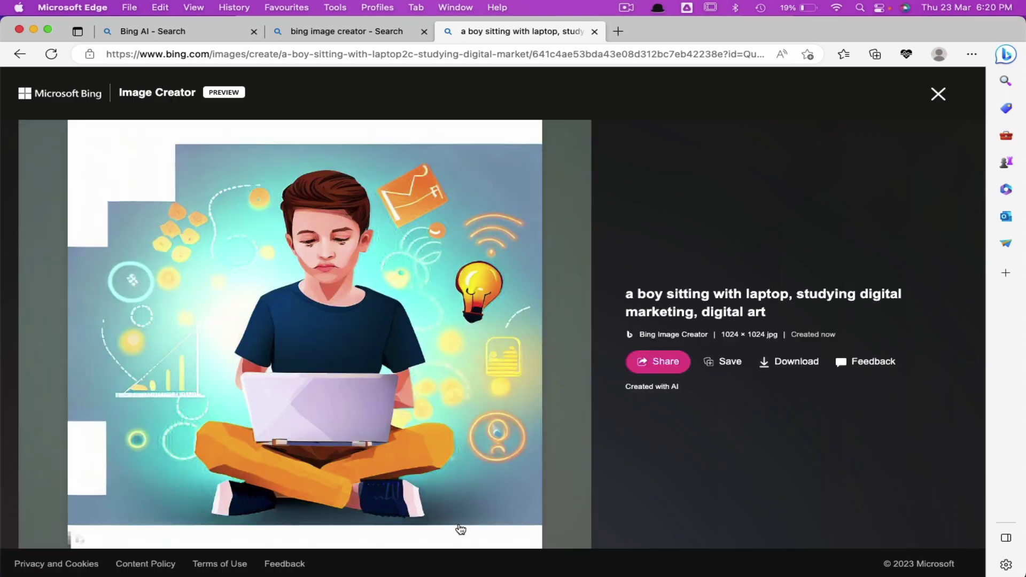
left_click(938, 94)
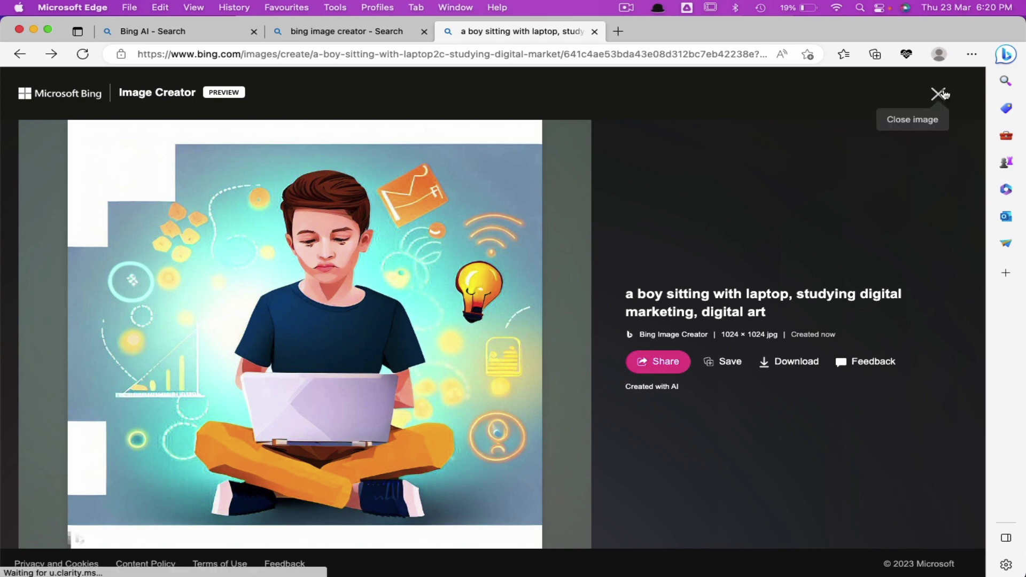